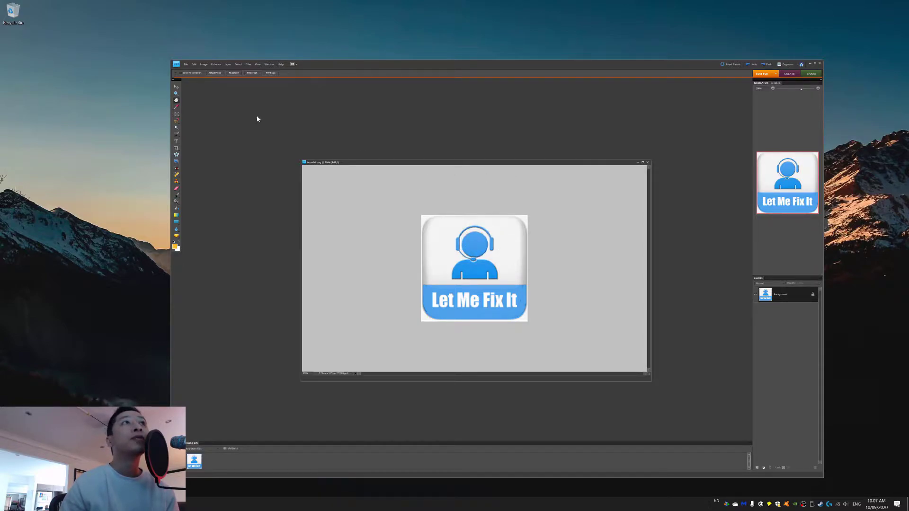
# - Switch through the Hand, Zoom, Move and Eyedropper tools and examine each tool's cursor over the image
pyautogui.click(177, 101)
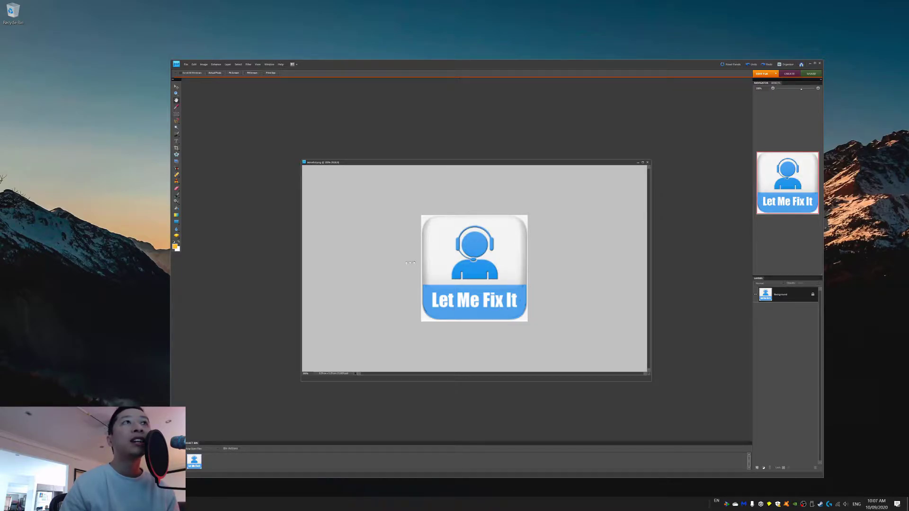
pyautogui.click(177, 94)
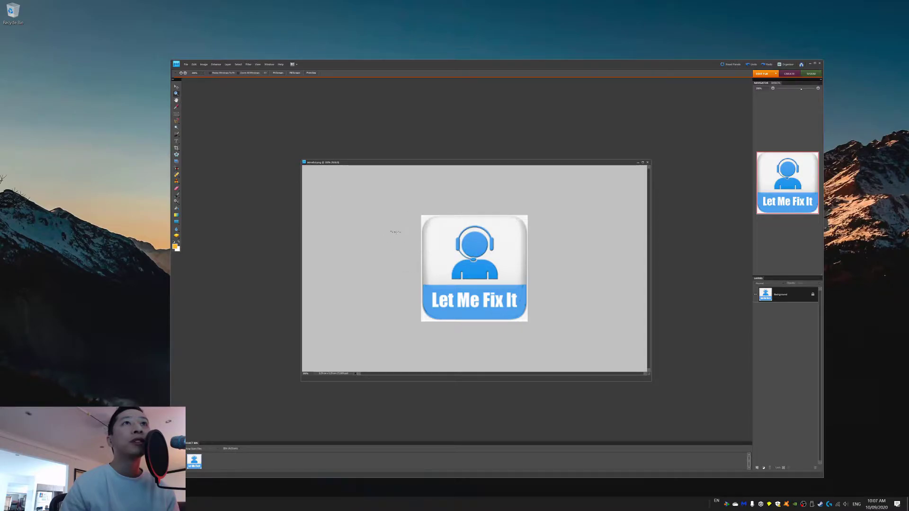
pyautogui.click(176, 87)
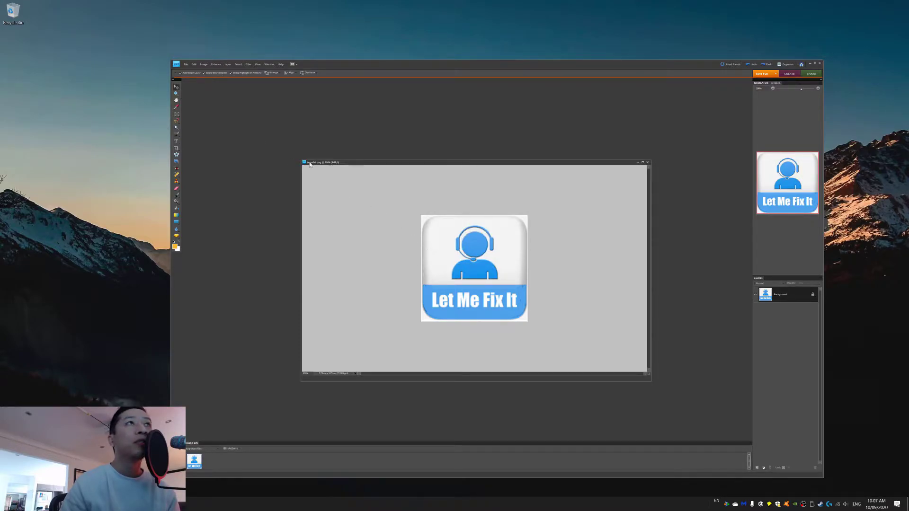
pyautogui.click(177, 107)
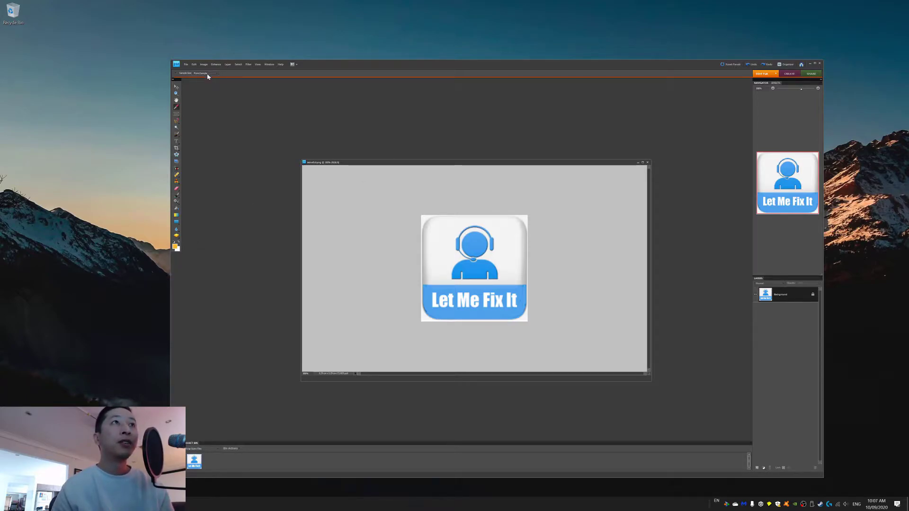
# - Set the painting cursors to Normal Brush Tip in the Display & Cursors preferences and check the Hand tool's cursor
pyautogui.click(195, 65)
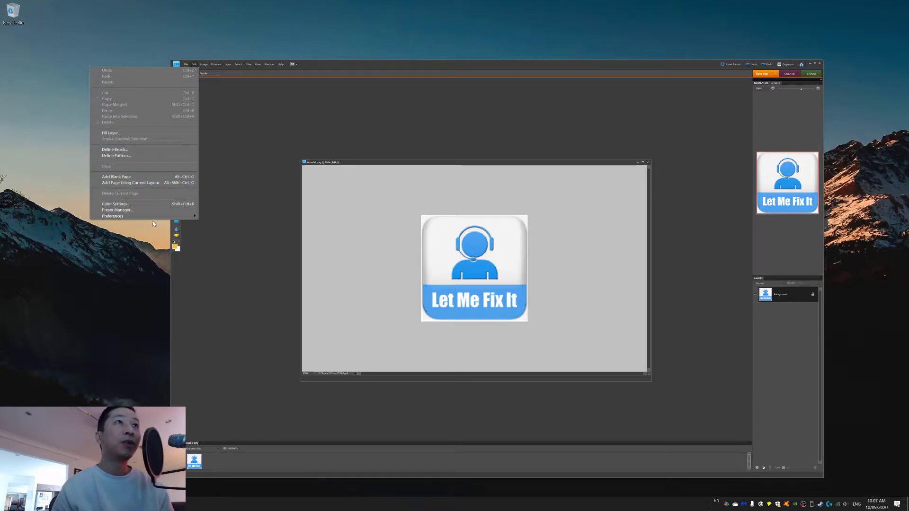
pyautogui.moveTo(157, 216)
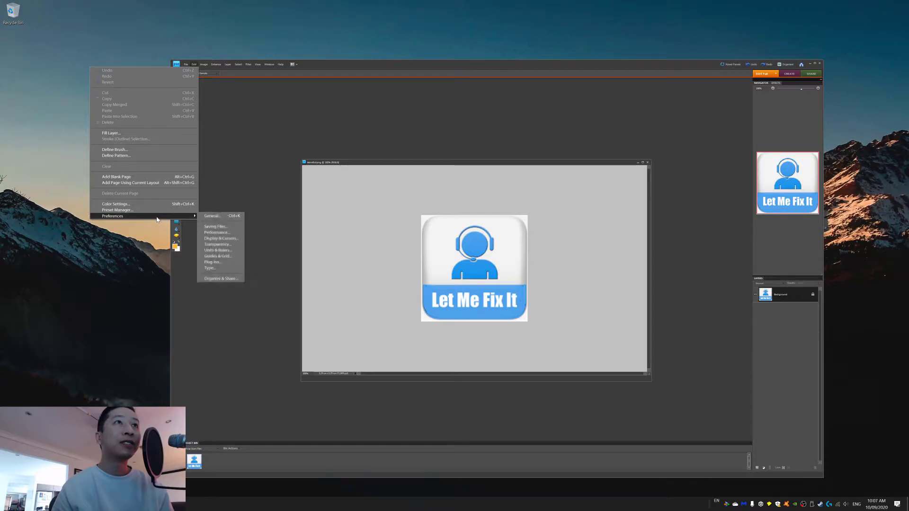
pyautogui.click(213, 216)
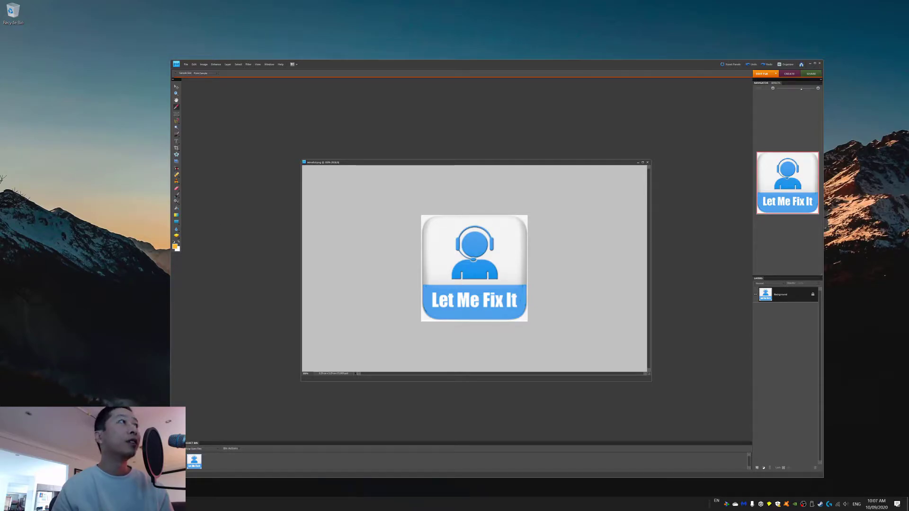
pyautogui.moveTo(448, 219); pyautogui.dragTo(520, 220)
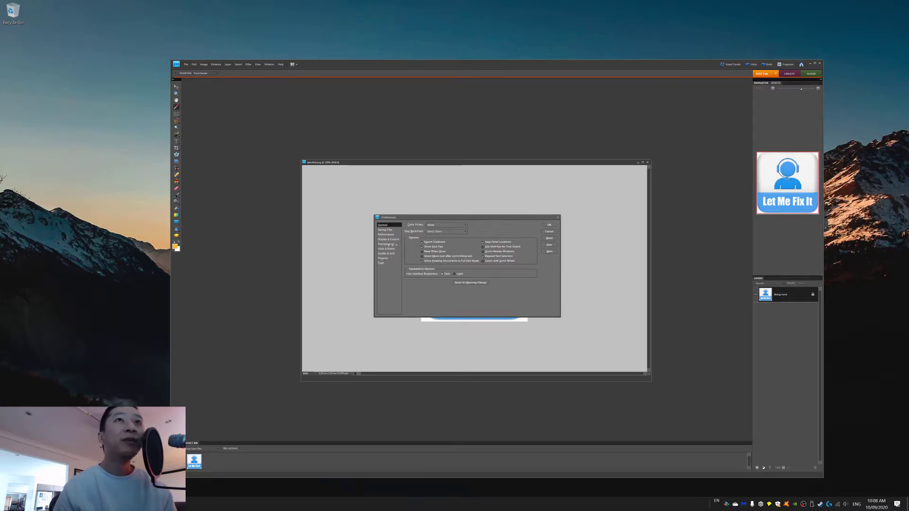
pyautogui.click(389, 240)
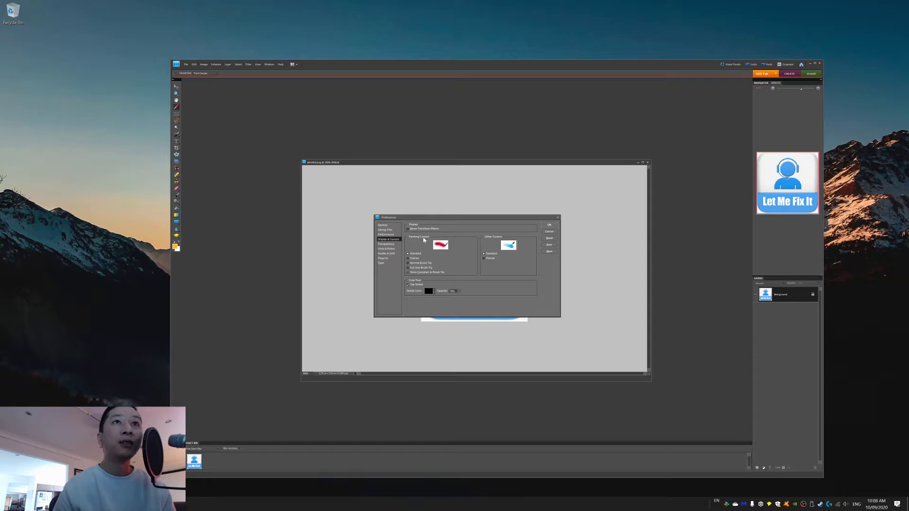
pyautogui.click(420, 263)
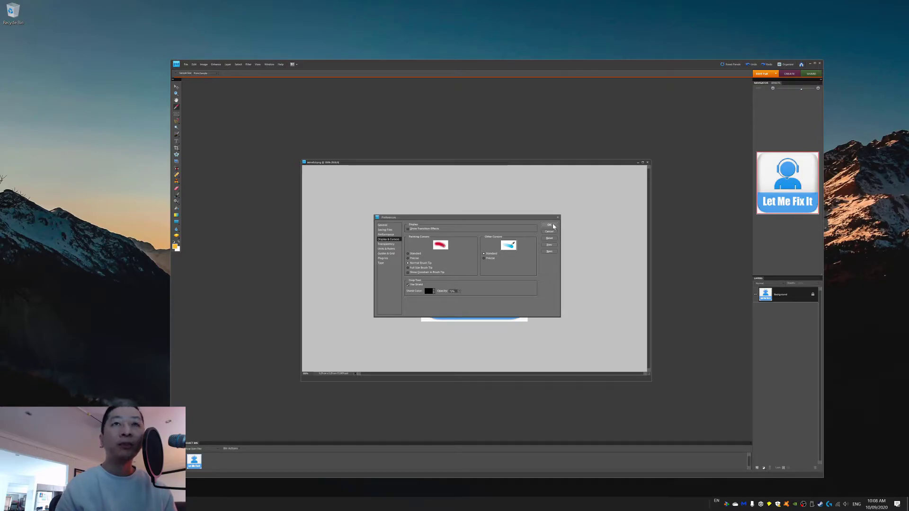
pyautogui.click(550, 225)
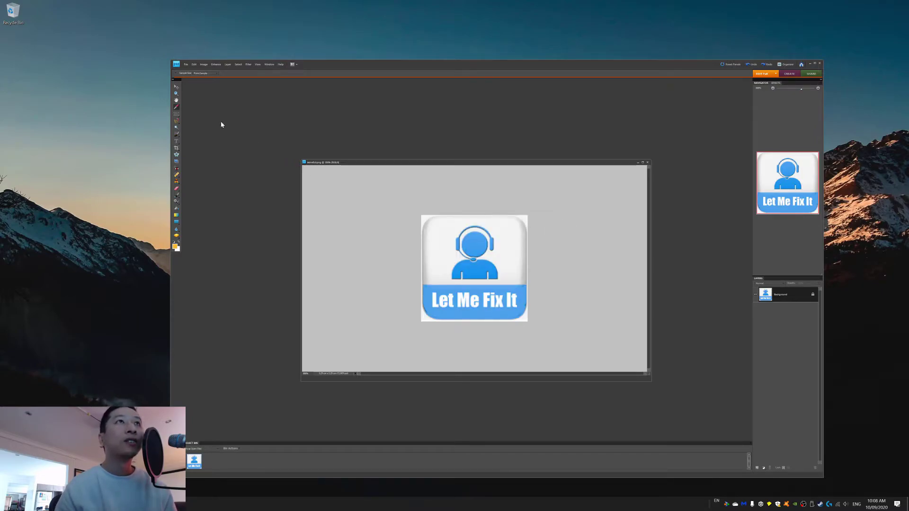
pyautogui.click(177, 100)
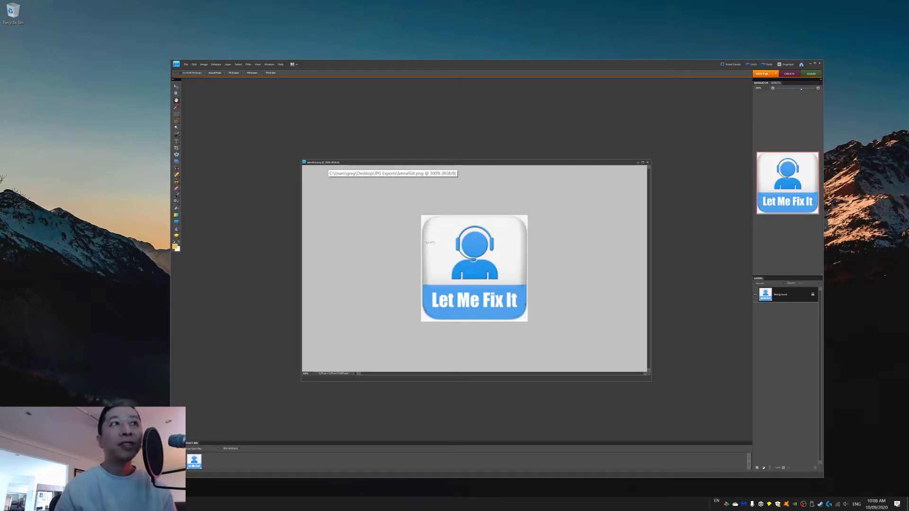
# - Switch to the Windows display settings and apply a custom scaling size of 149% in the advanced scaling settings
pyautogui.rightClick(142, 399)
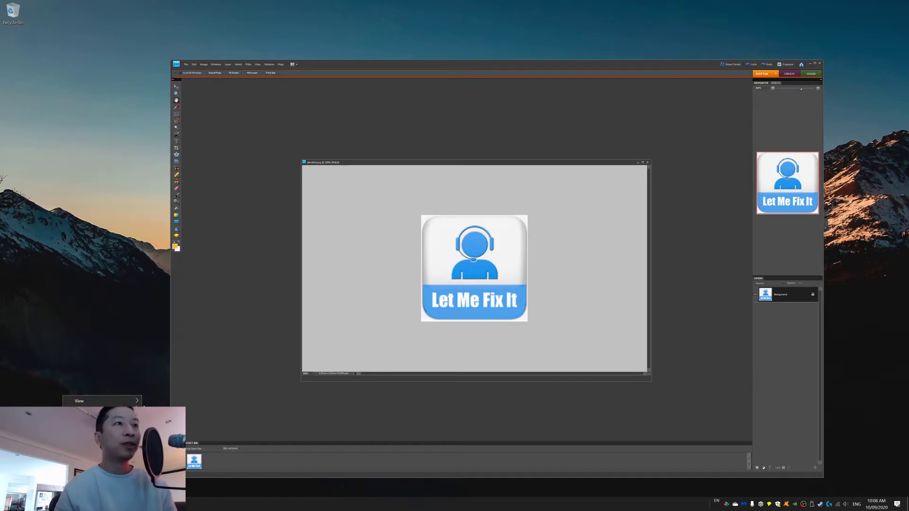
pyautogui.rightClick(153, 349)
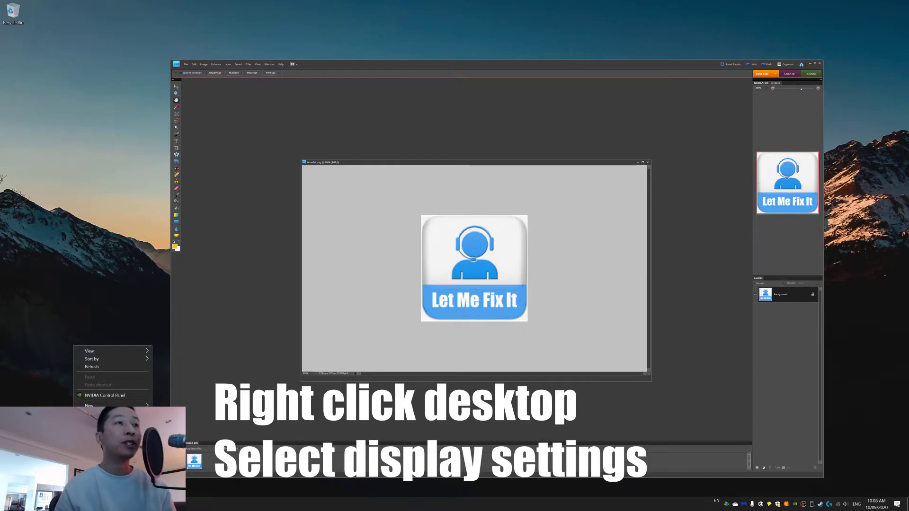
pyautogui.click(107, 416)
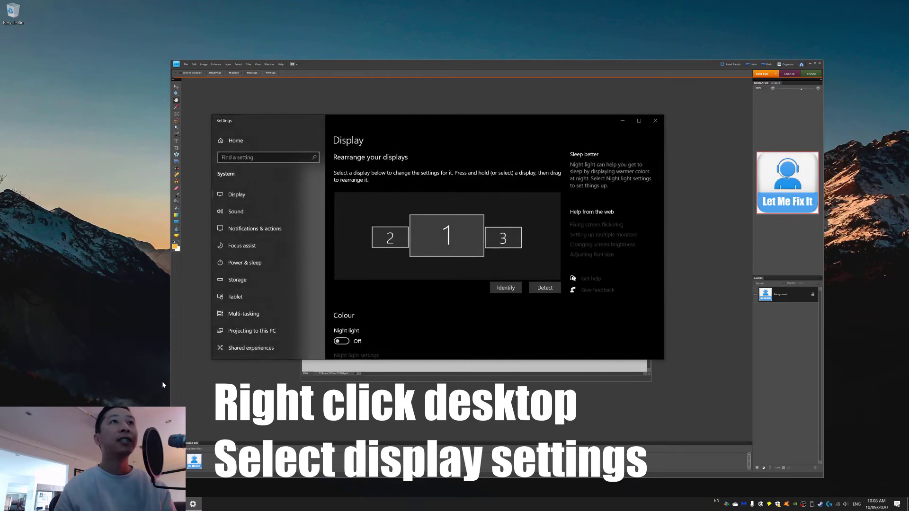
pyautogui.scroll(-5, 431, 265)
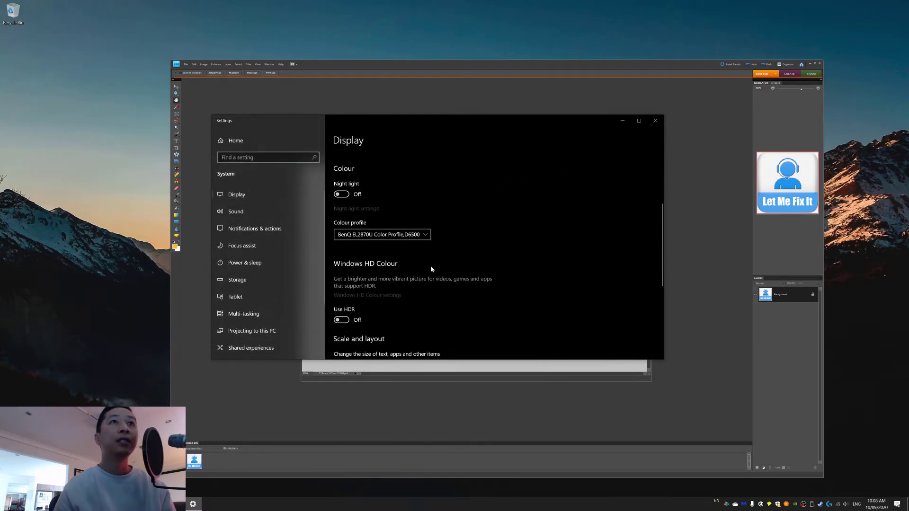
pyautogui.scroll(-3, 430, 266)
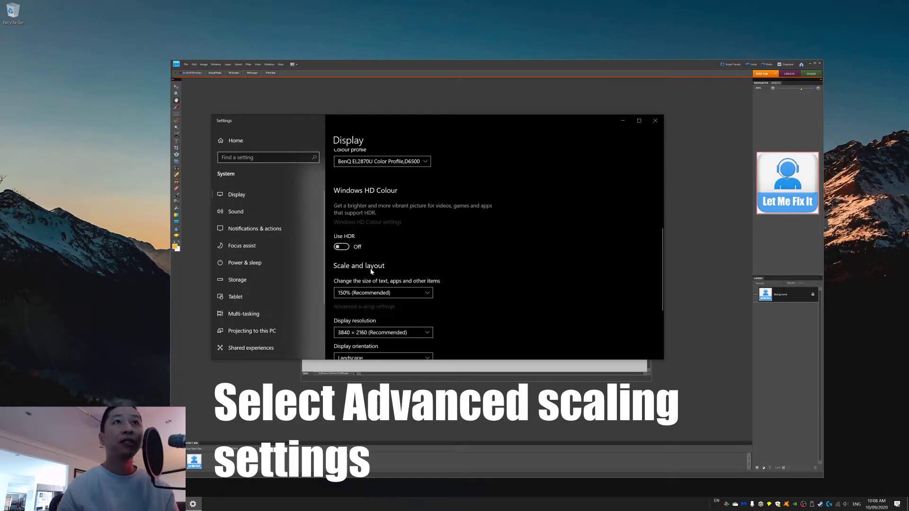
pyautogui.click(365, 310)
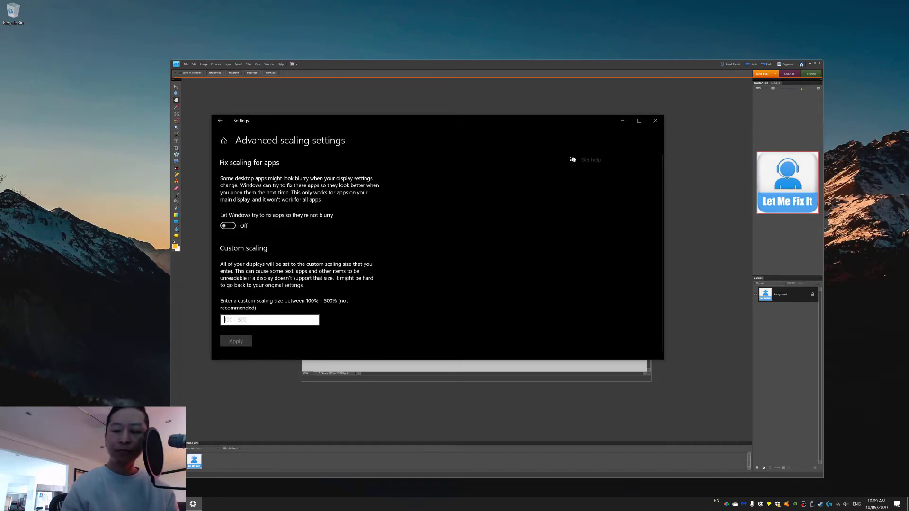
pyautogui.write('149')
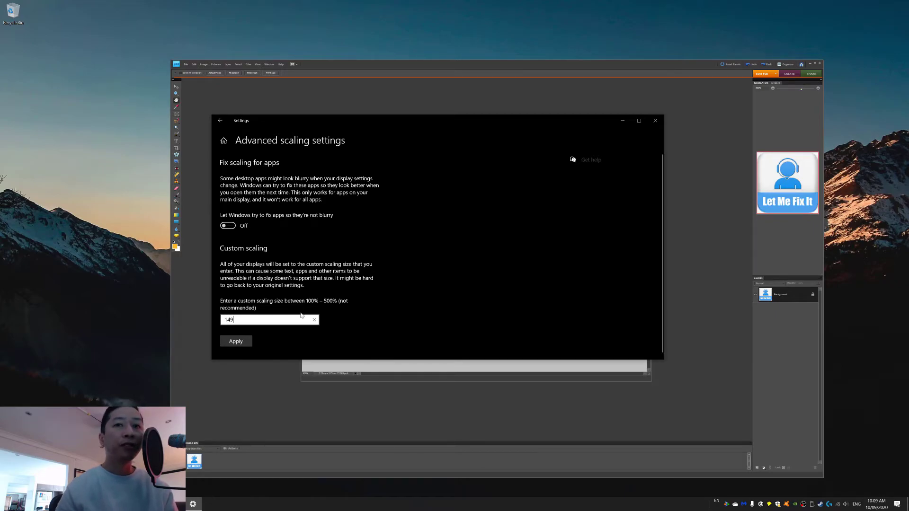
pyautogui.click(236, 342)
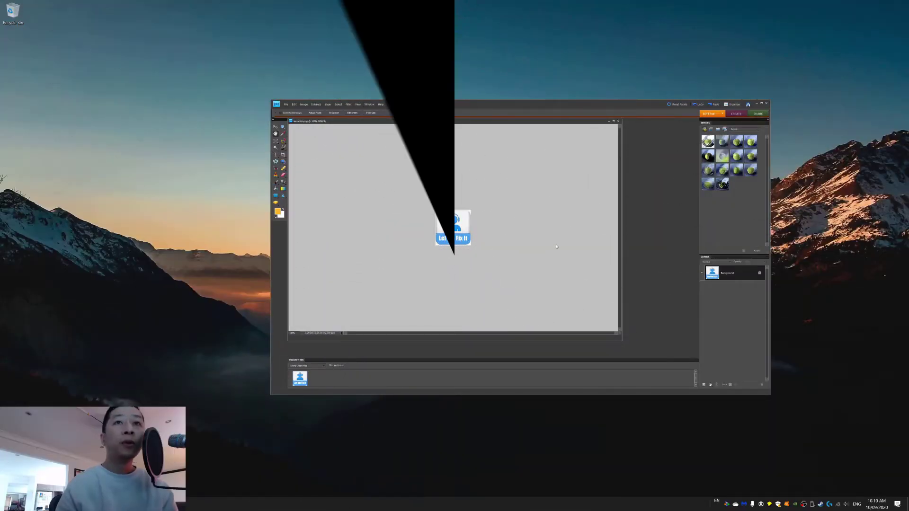
# - Reopen the Windows display settings, review the custom scaling value and the Scale and layout options, and close the settings
pyautogui.rightClick(229, 330)
pyautogui.click(194, 398)
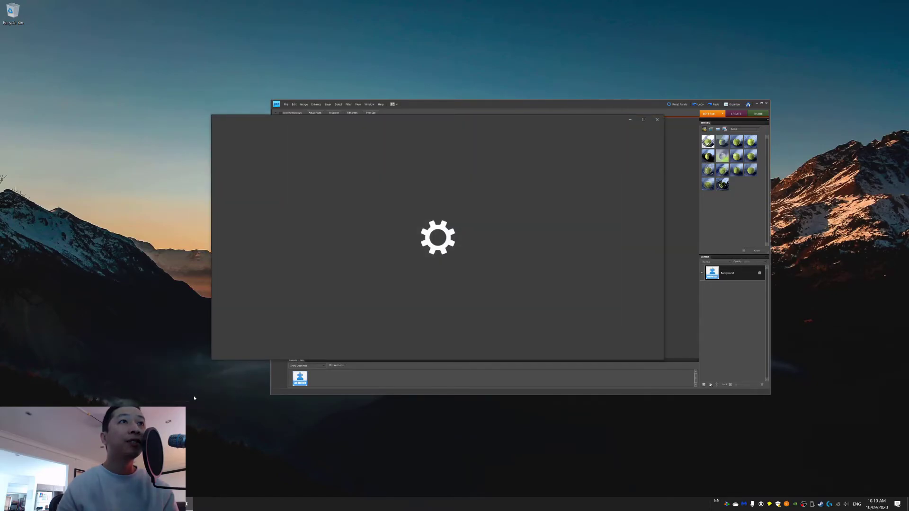
pyautogui.scroll(-5, 402, 309)
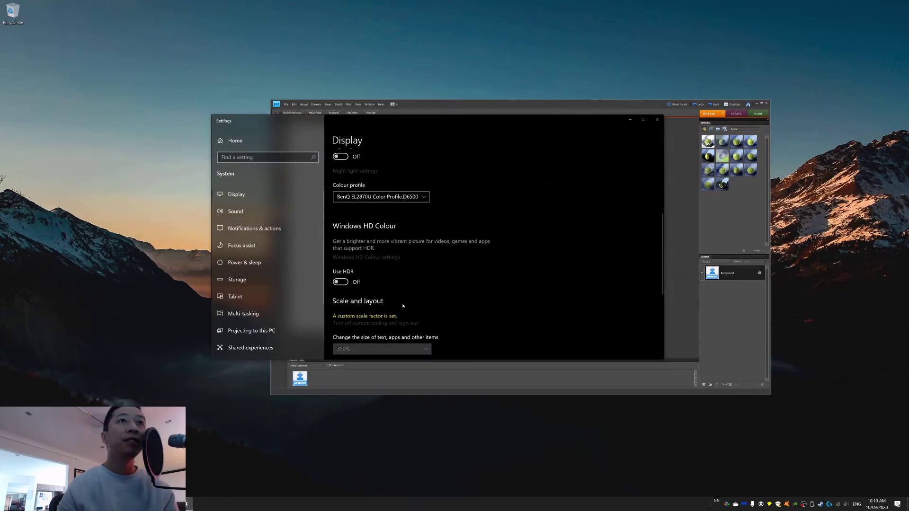
pyautogui.scroll(-3, 403, 306)
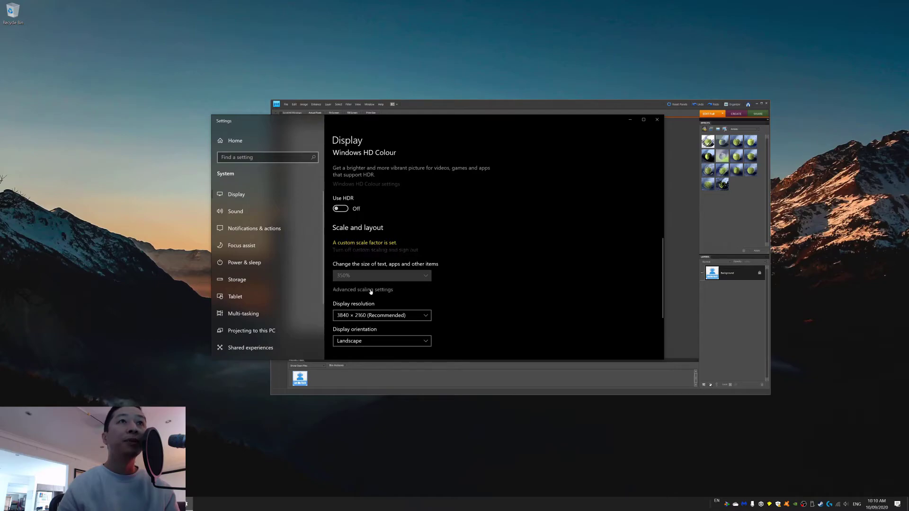
pyautogui.click(371, 290)
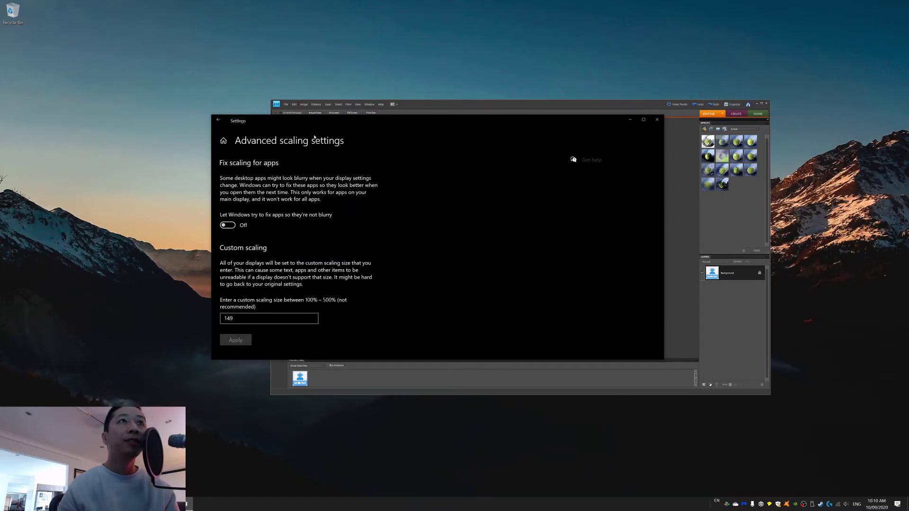
pyautogui.click(218, 120)
pyautogui.scroll(-5, 417, 279)
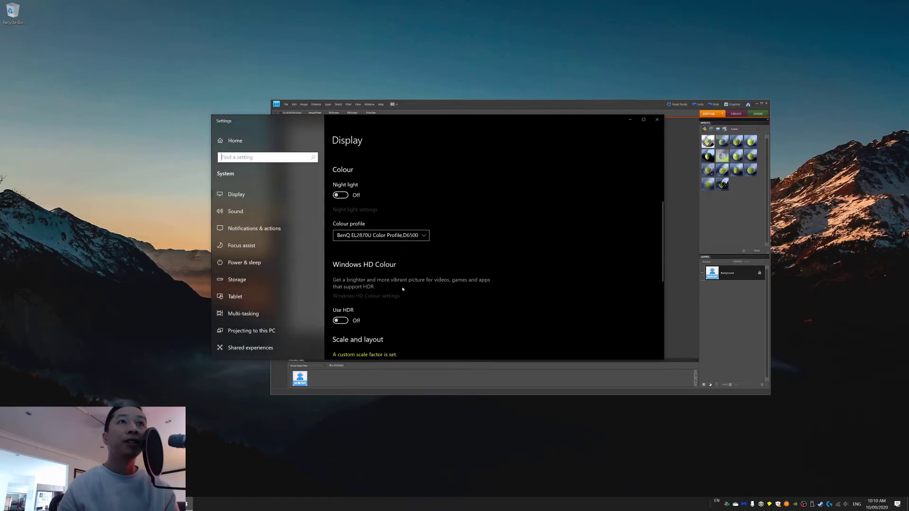
pyautogui.scroll(-3, 402, 280)
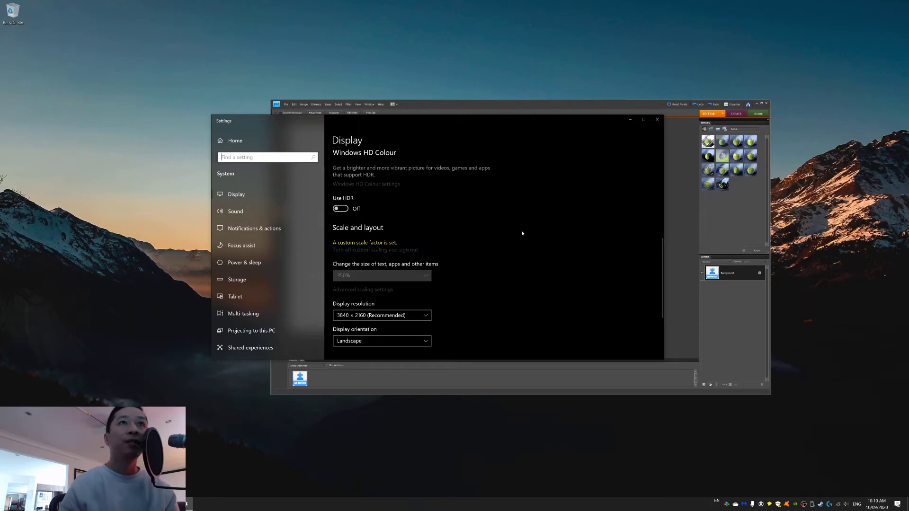
pyautogui.click(661, 122)
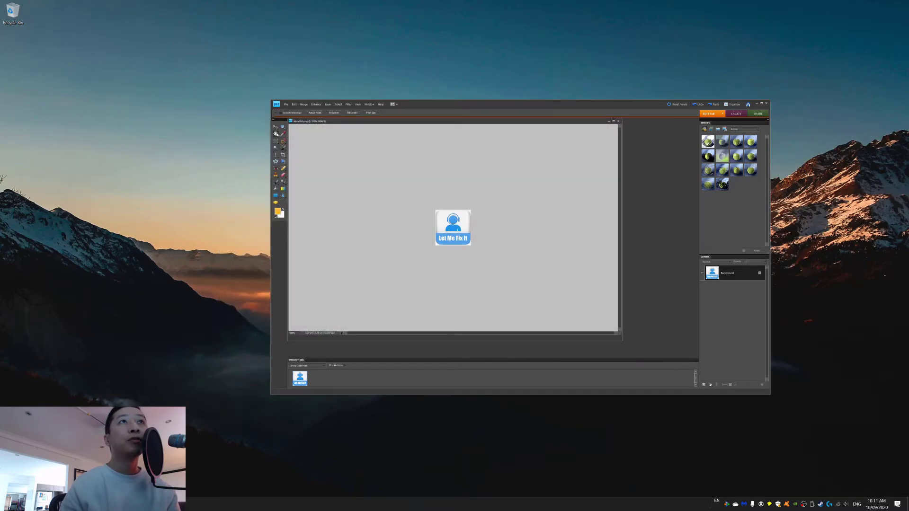
# - Back in Photoshop Elements, examine the cursors of the Move, Hand, Rectangular Marquee and Magnetic Lasso tools
pyautogui.click(275, 127)
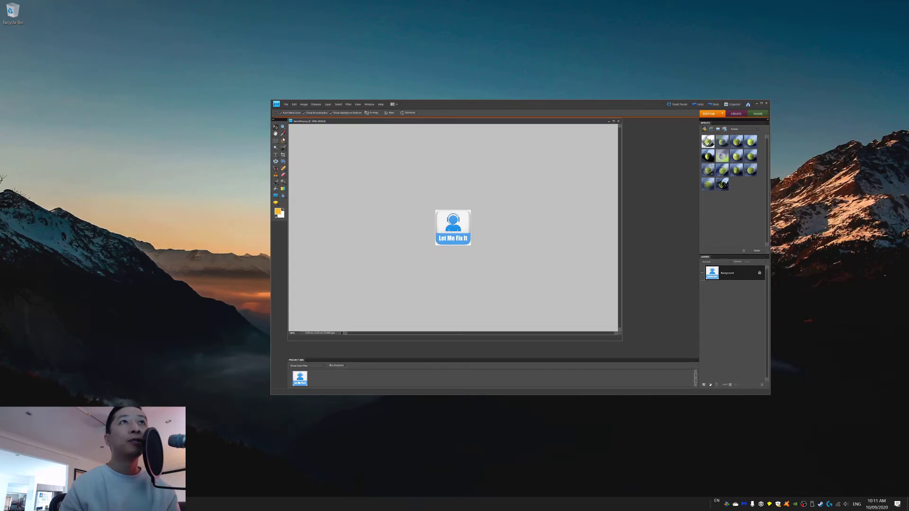
pyautogui.click(275, 135)
pyautogui.click(275, 141)
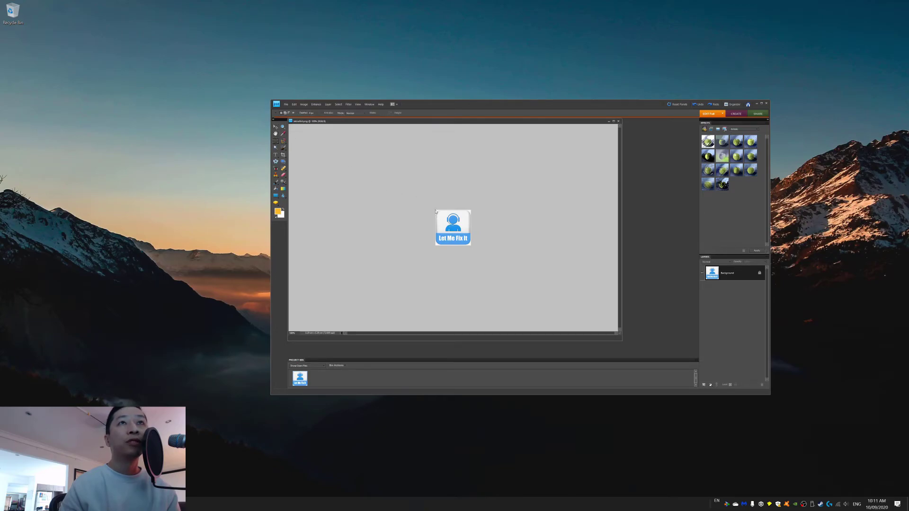
pyautogui.click(284, 141)
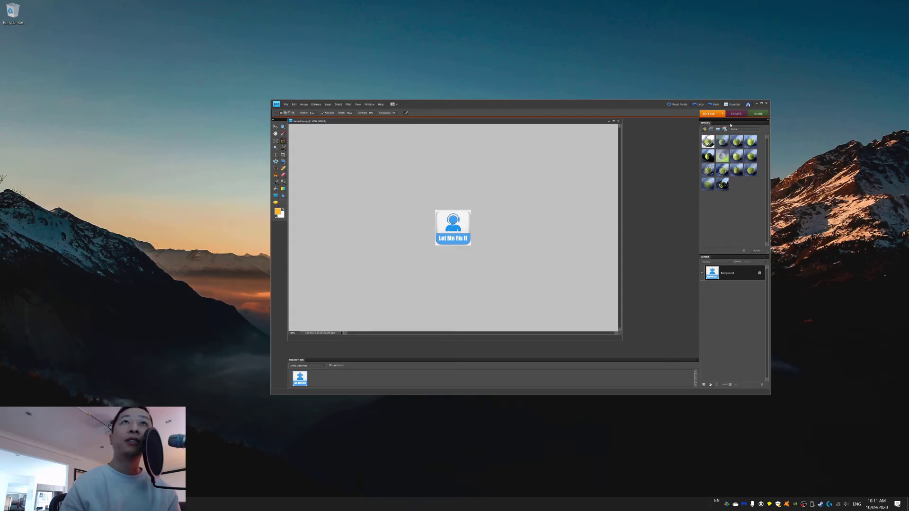
# - Show the Navigator panel and dock it in the same group as the Effects panel
pyautogui.click(370, 104)
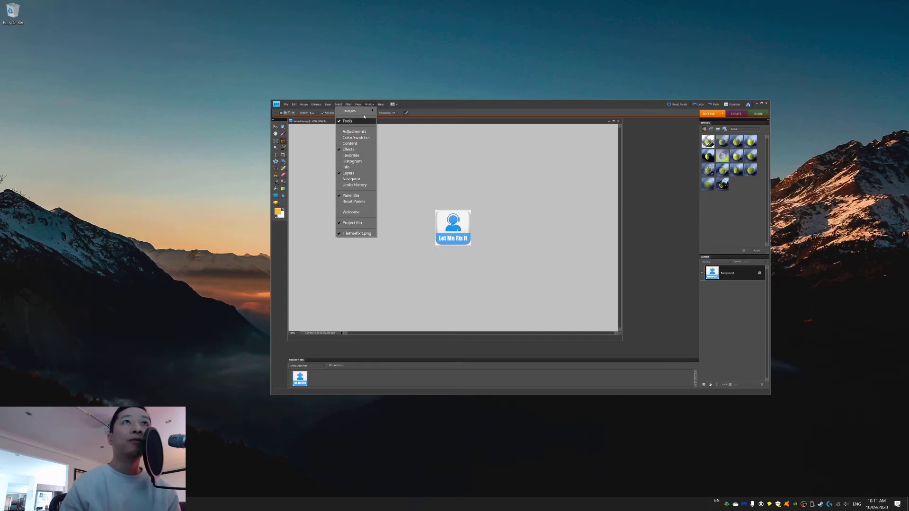
pyautogui.click(352, 179)
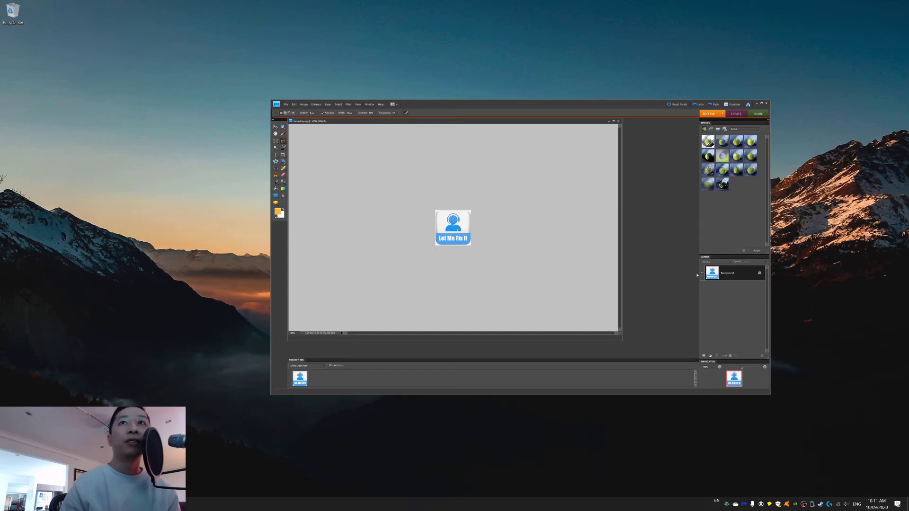
pyautogui.moveTo(712, 364); pyautogui.dragTo(704, 125)
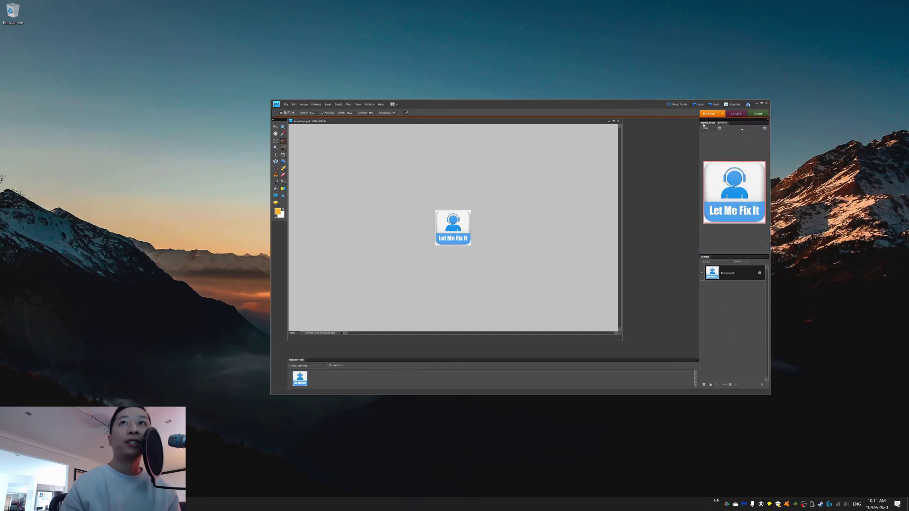
# - Enlarge the logo image to 400% magnification using the Navigator
pyautogui.click(764, 129)
pyautogui.click(765, 129)
pyautogui.click(765, 128)
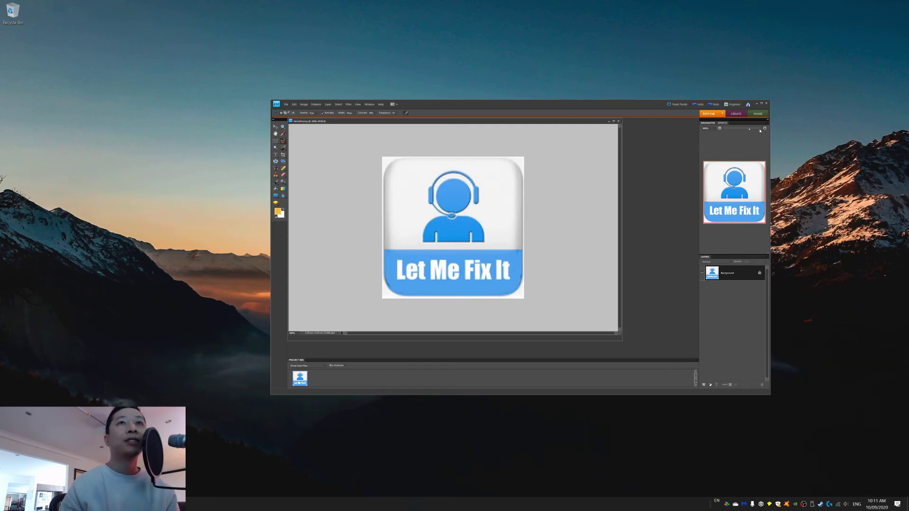